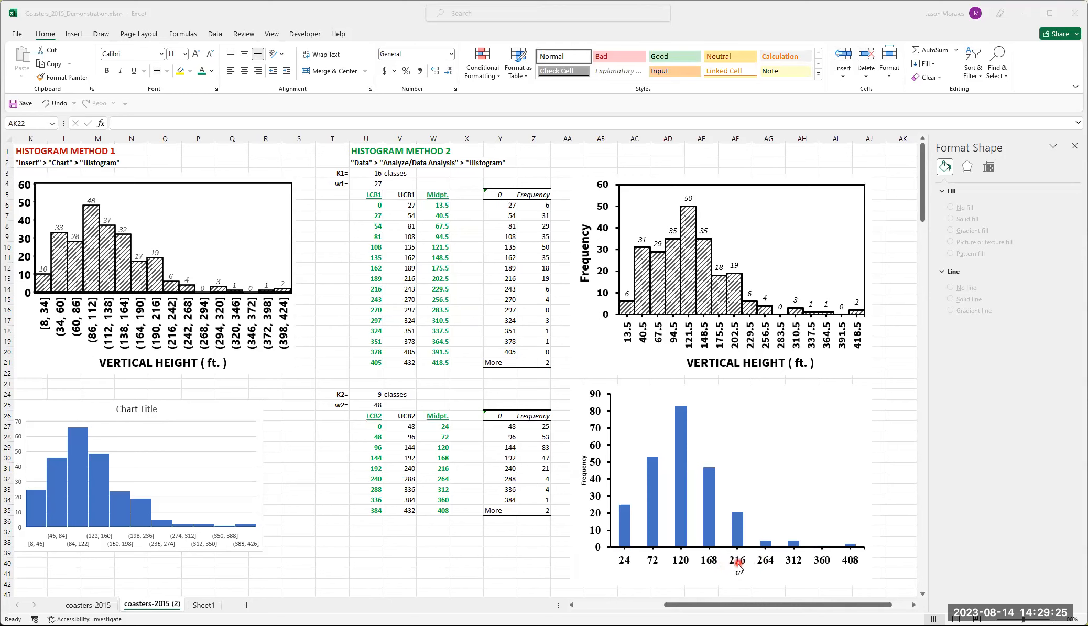
- Examine the axis title options among the chart elements of the nine-class histogram
{"action": "mouse_move", "coordinate": [740, 537]}
{"action": "mouse_move", "coordinate": [622, 547]}
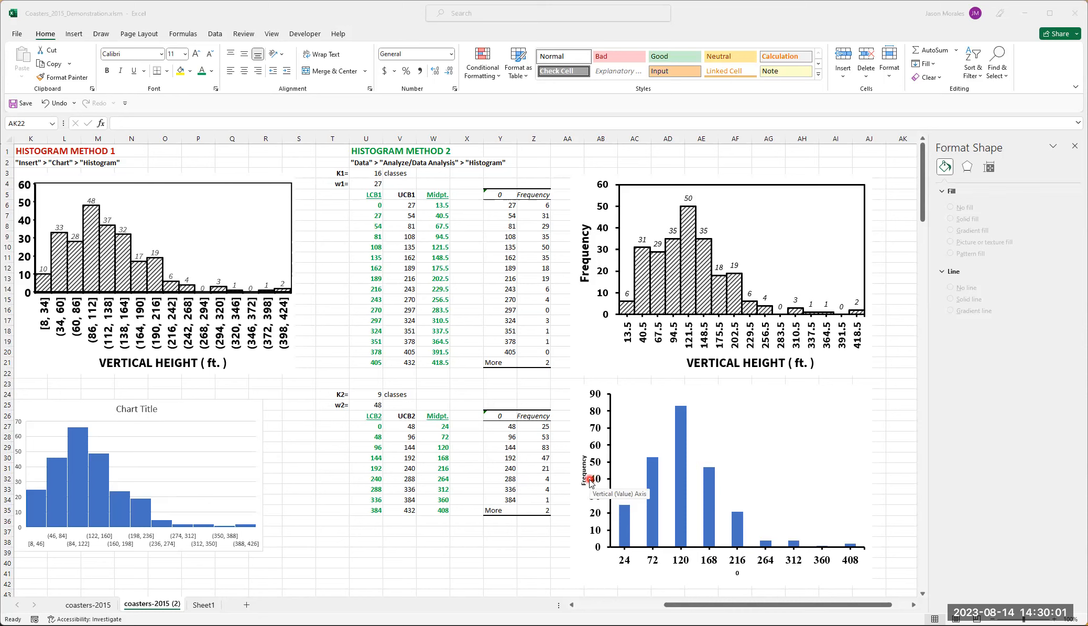
{"action": "left_click", "coordinate": [807, 396]}
{"action": "left_click", "coordinate": [817, 399]}
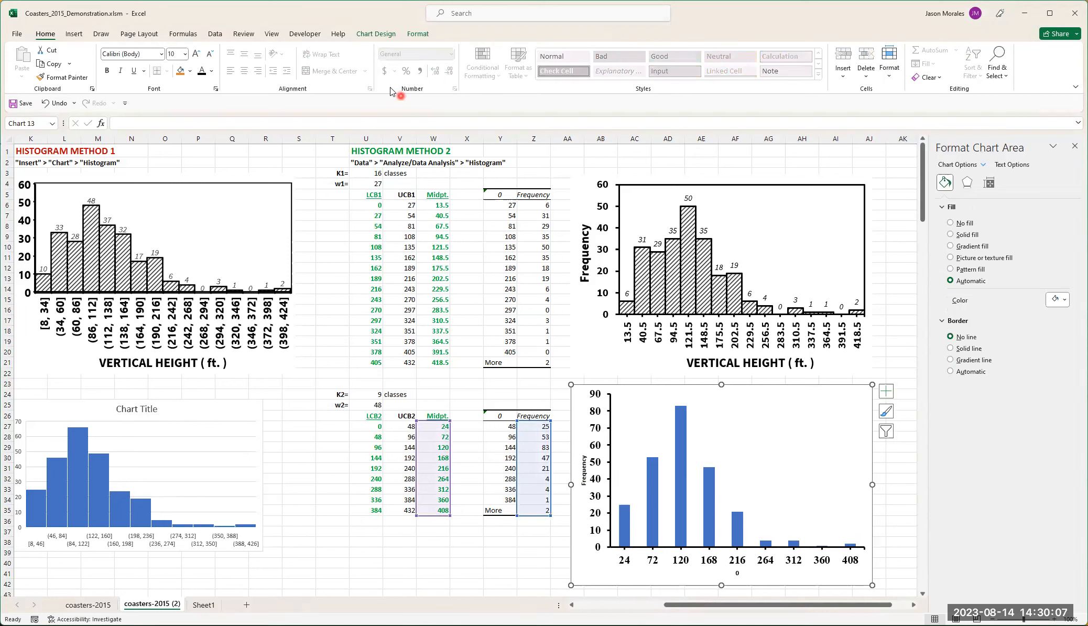
{"action": "left_click", "coordinate": [380, 35]}
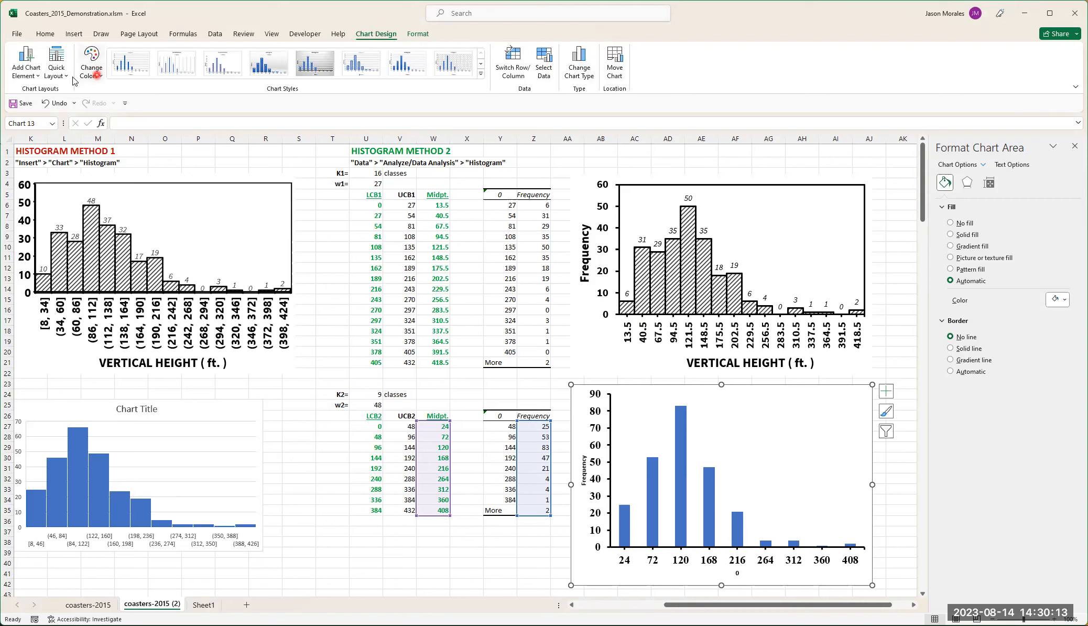
{"action": "left_click", "coordinate": [37, 80]}
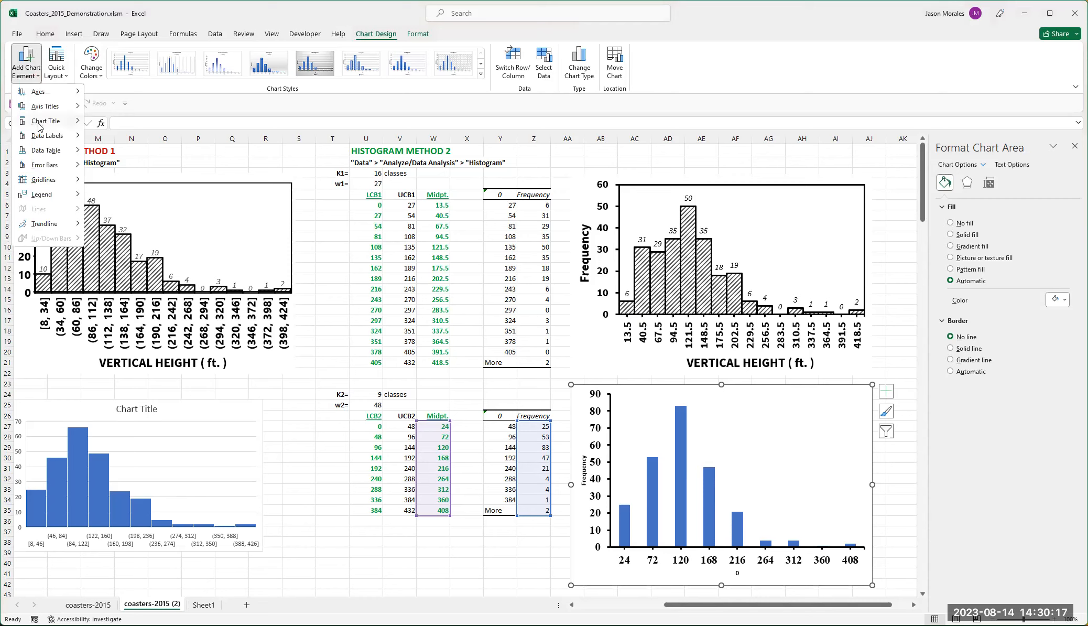
{"action": "mouse_move", "coordinate": [46, 108]}
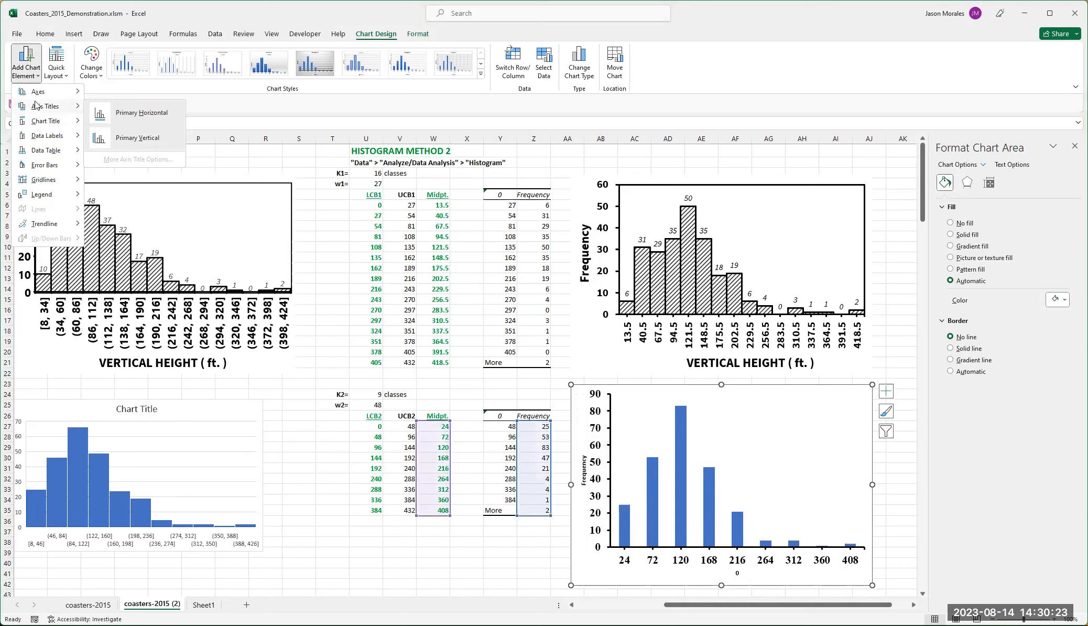
{"action": "left_click", "coordinate": [32, 58]}
{"action": "left_click", "coordinate": [37, 78]}
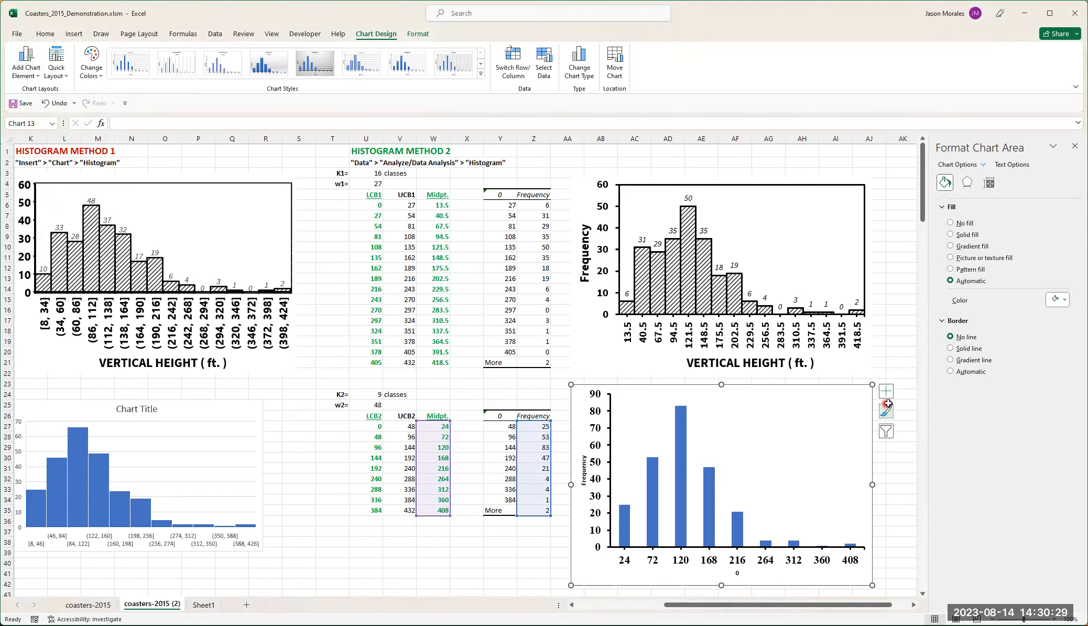
{"action": "left_click", "coordinate": [888, 390]}
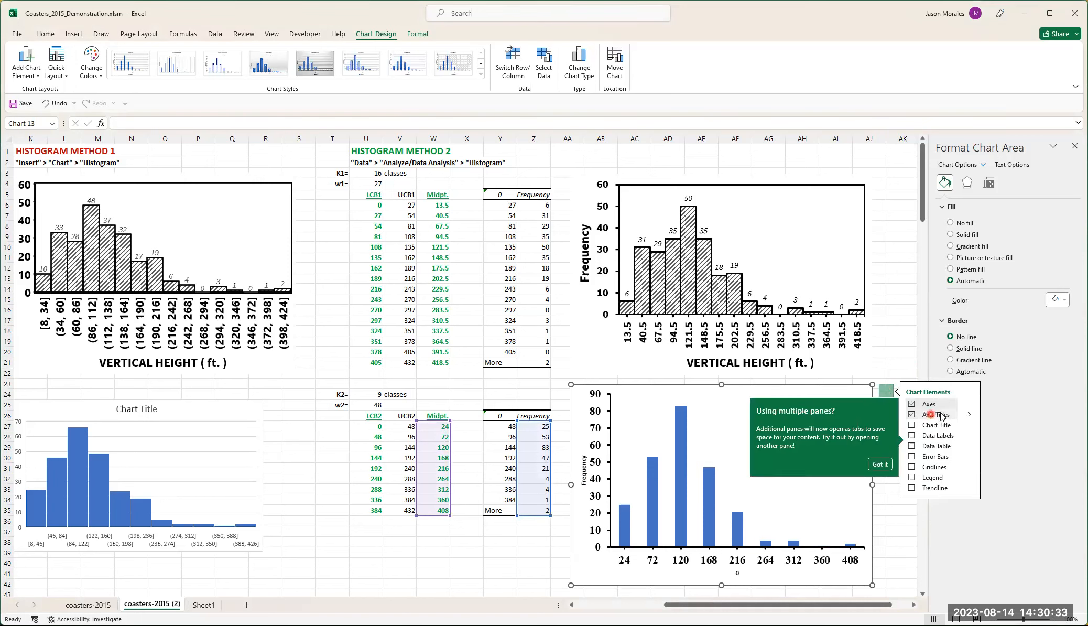
{"action": "left_click", "coordinate": [880, 464]}
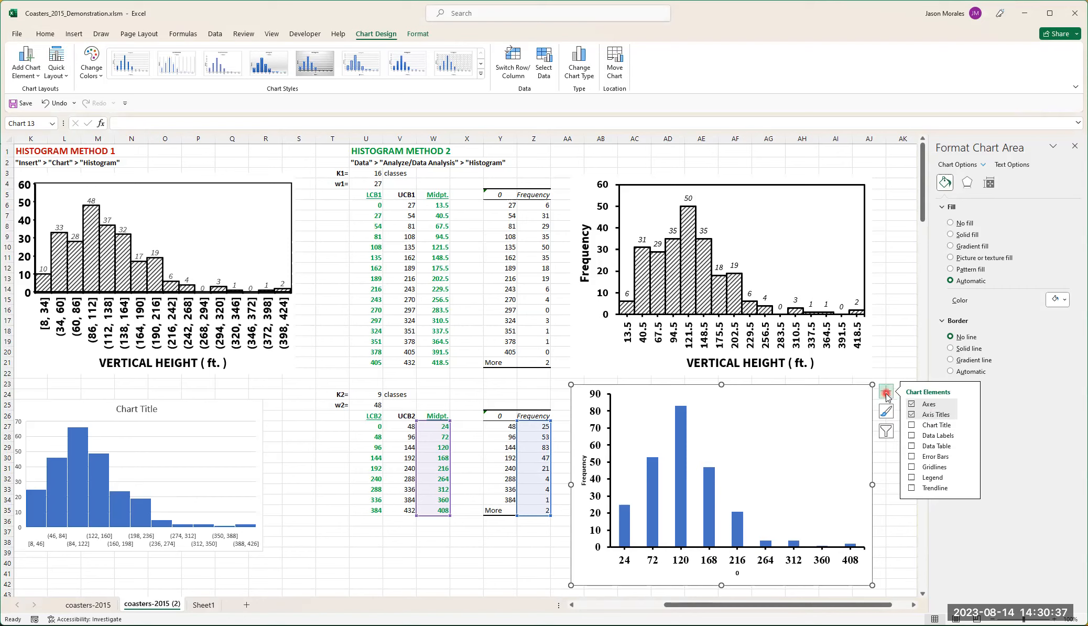
{"action": "left_click", "coordinate": [889, 388]}
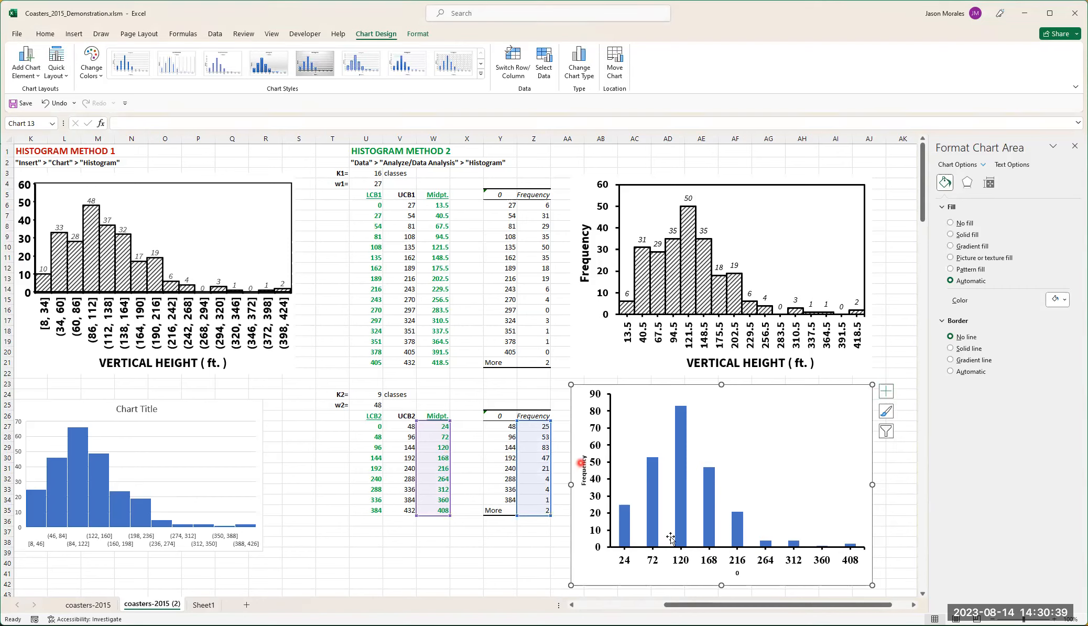
- Format the nine-class histogram's horizontal axis title in Times New Roman at size 18
{"action": "left_click", "coordinate": [736, 573]}
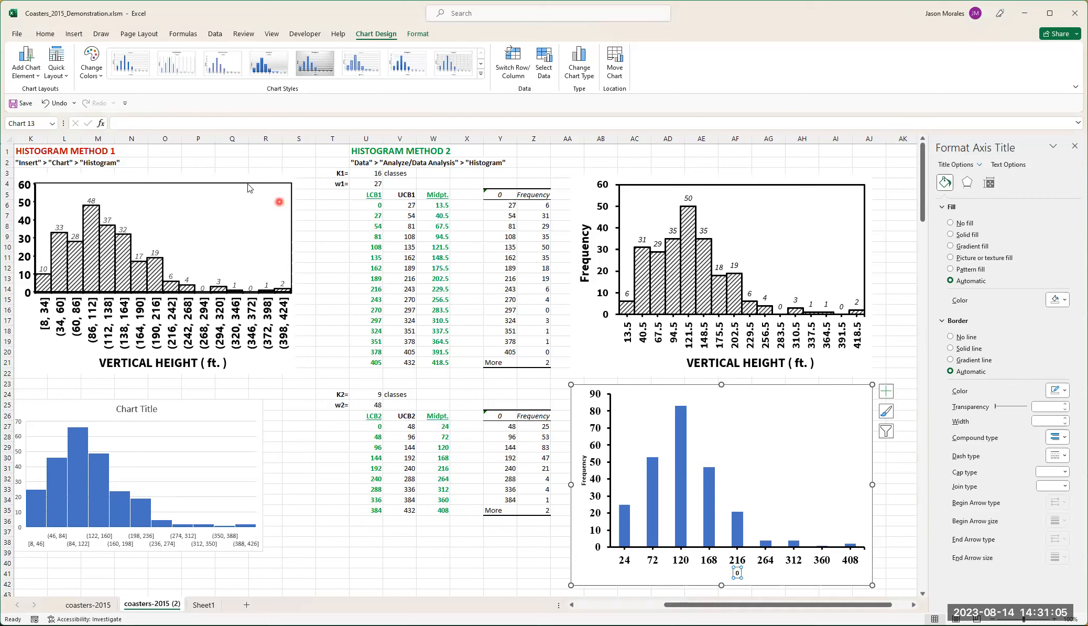
{"action": "left_click", "coordinate": [46, 34]}
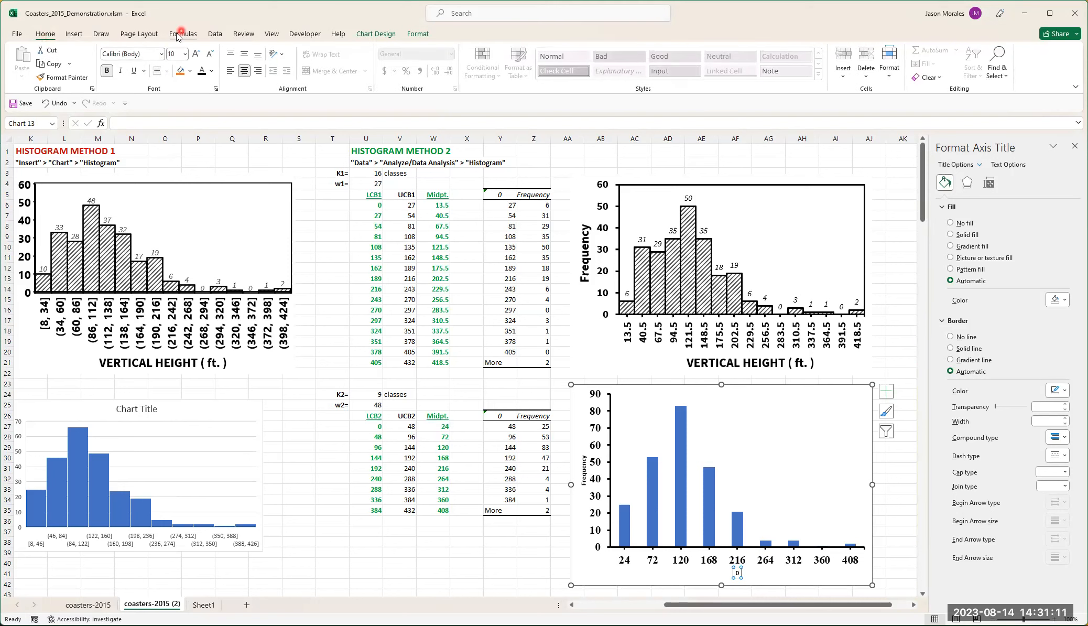
{"action": "left_click", "coordinate": [161, 54]}
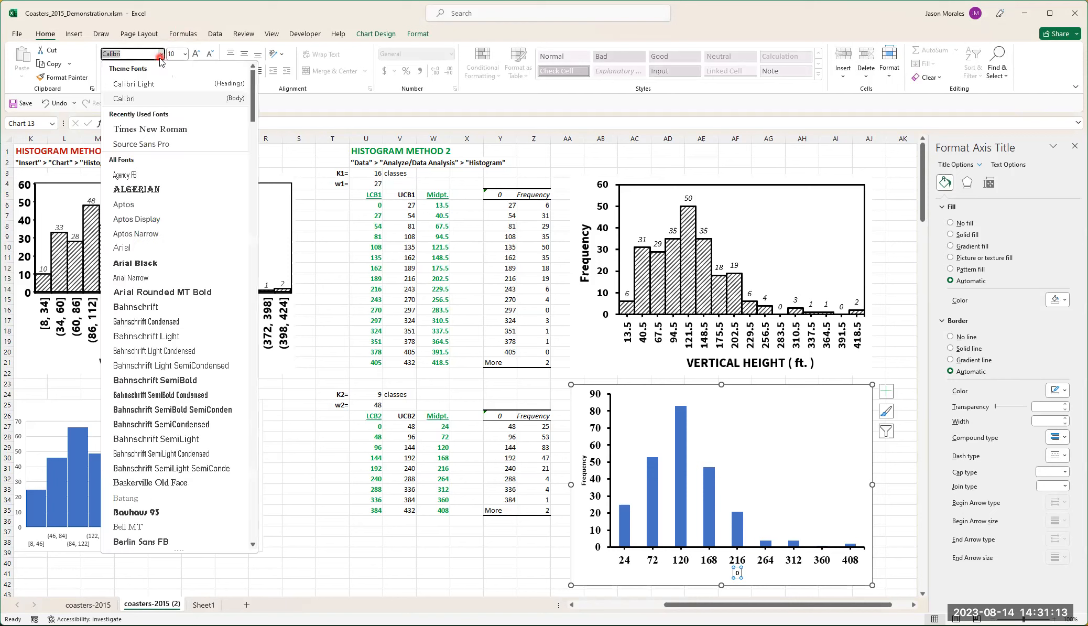
{"action": "left_click", "coordinate": [161, 130]}
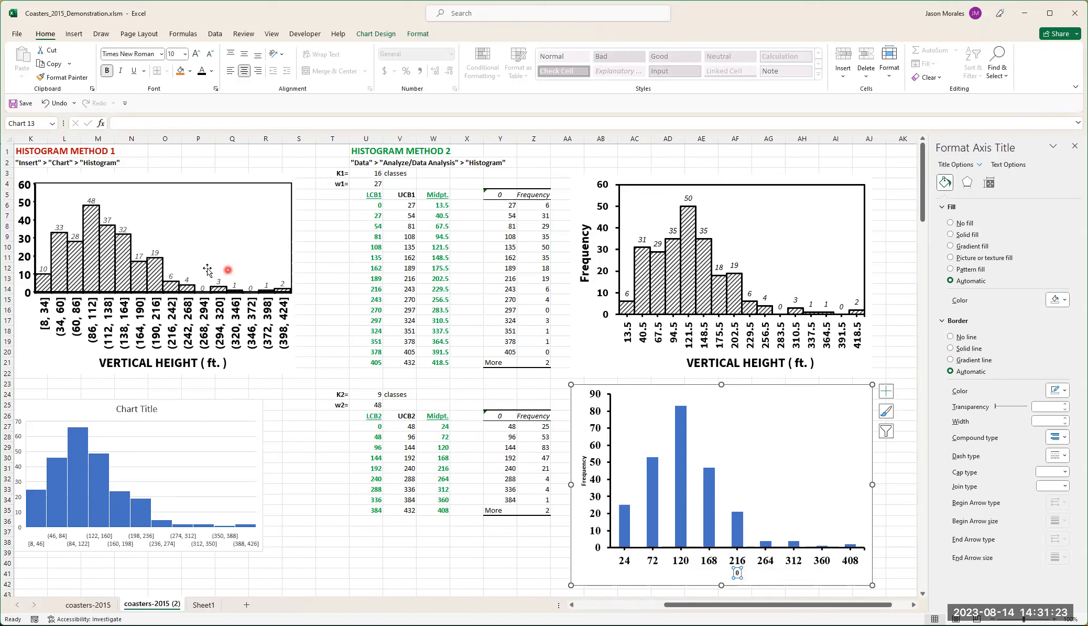
{"action": "left_click", "coordinate": [185, 57]}
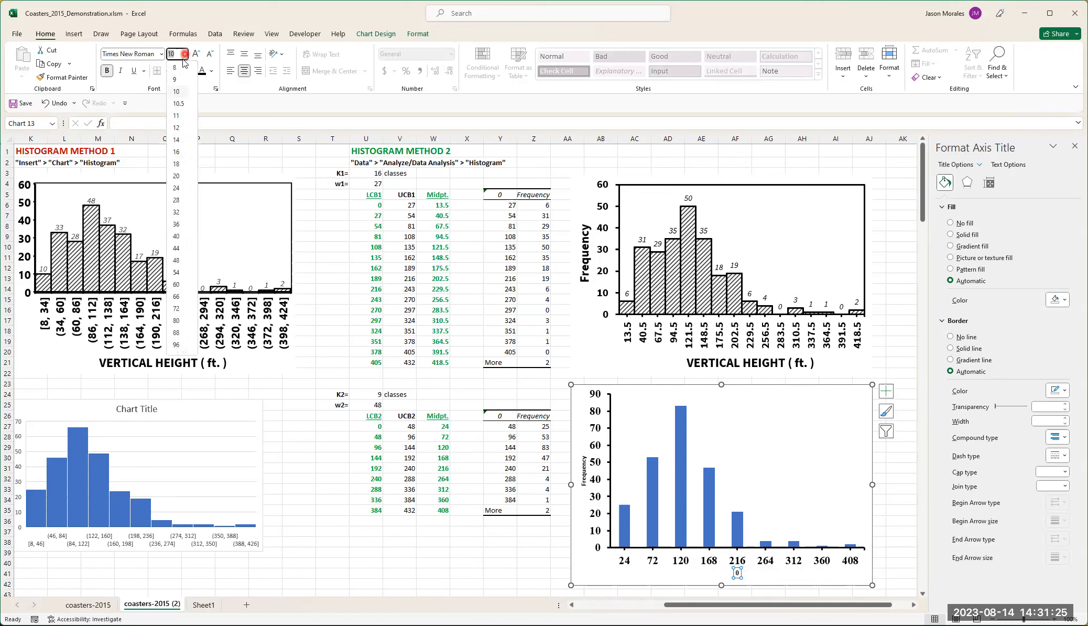
{"action": "left_click", "coordinate": [179, 164]}
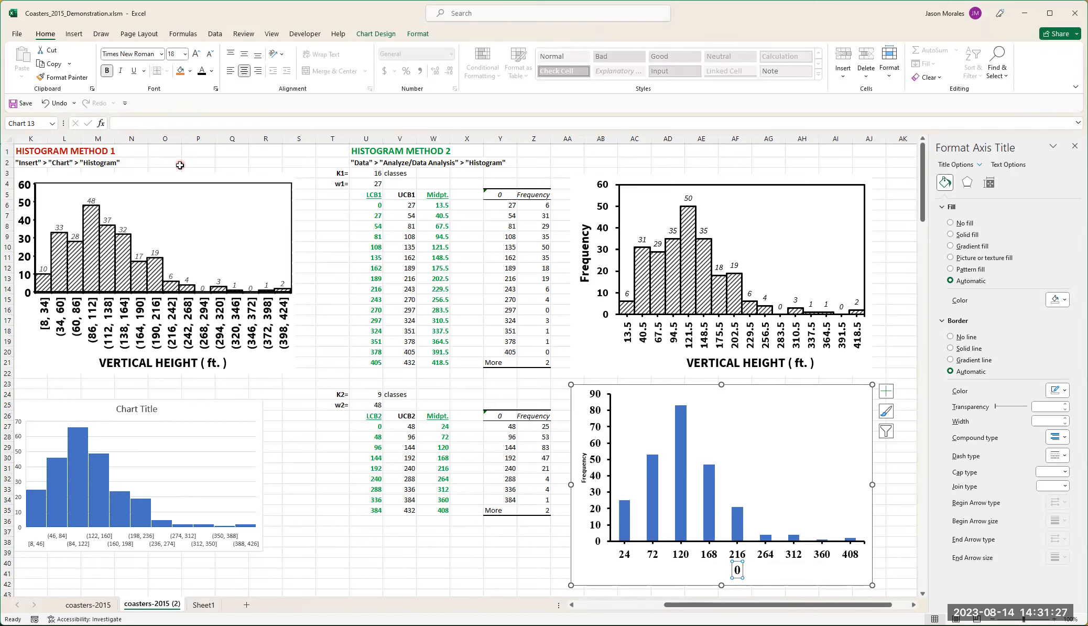
{"action": "left_click", "coordinate": [106, 70]}
- Replace the horizontal axis title's text with "VERTICAL HEIGHT ( ft. )"
{"action": "double_click", "coordinate": [737, 569]}
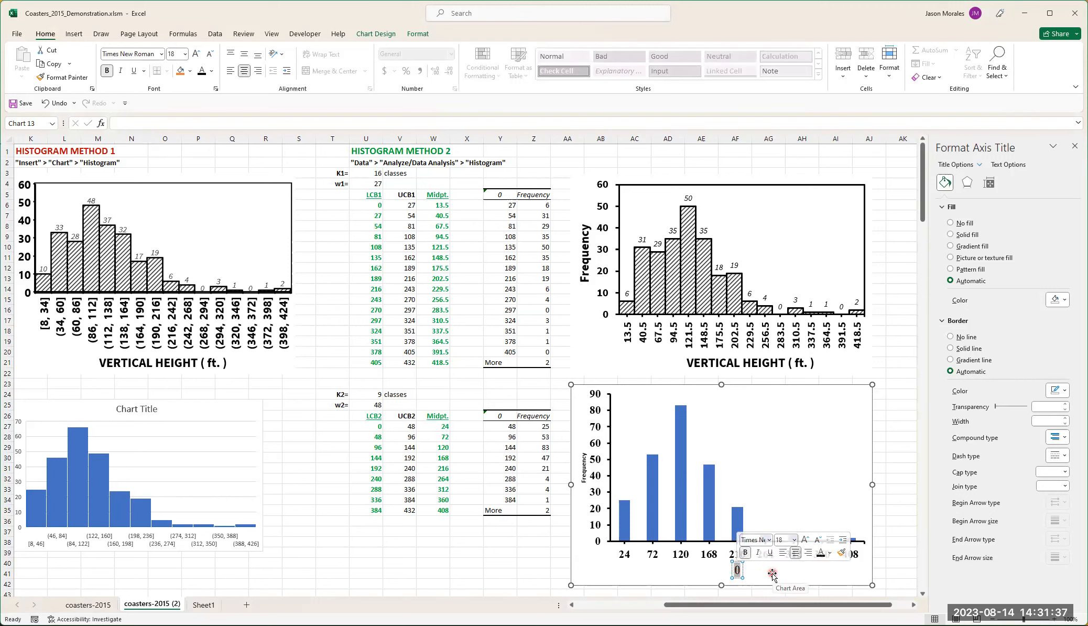
{"action": "type", "text": "VERT"}
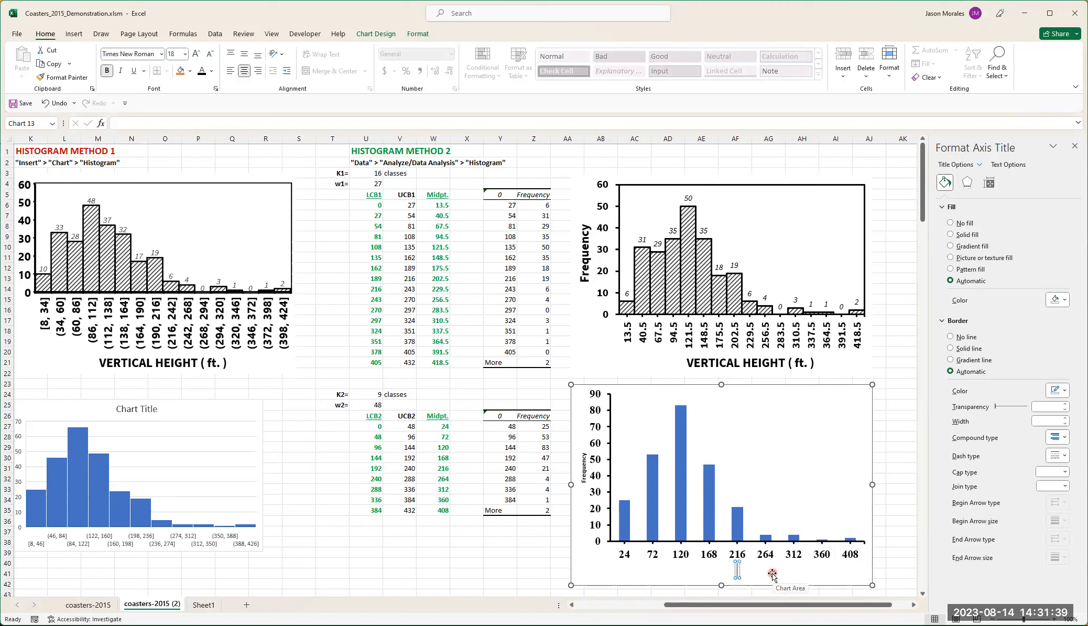
{"action": "type", "text": "ICAL HEIGHT"}
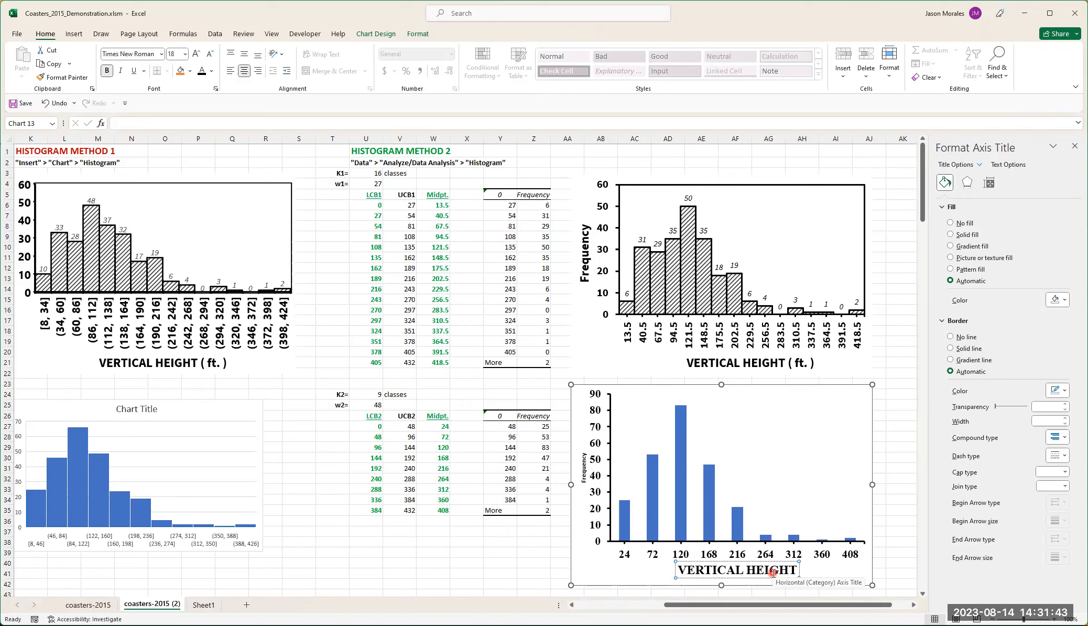
{"action": "type", "text": " ( ft."}
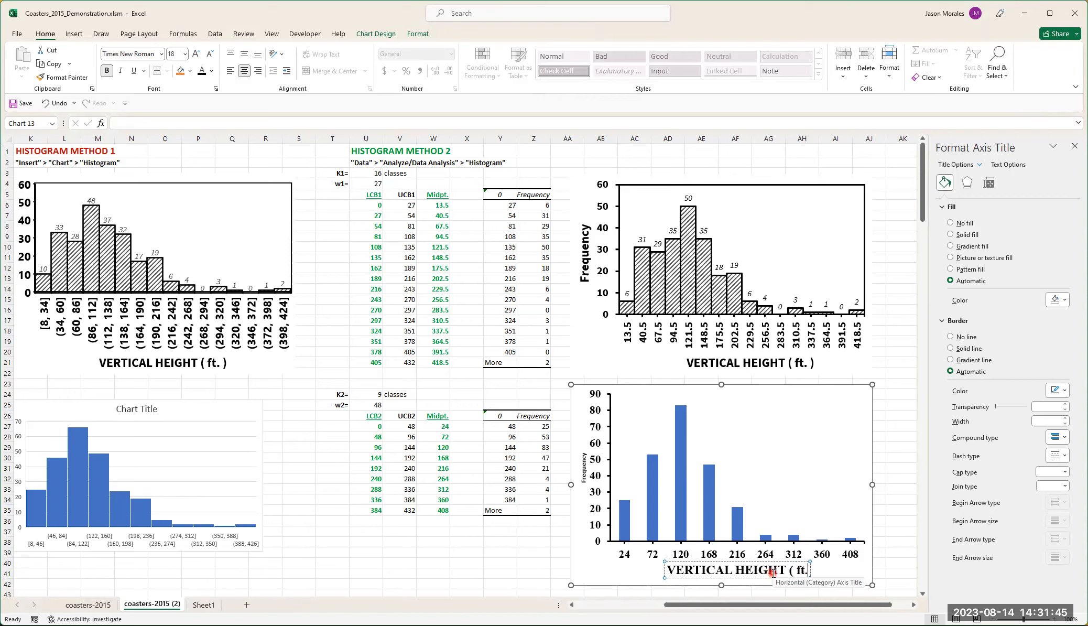
{"action": "type", "text": " )"}
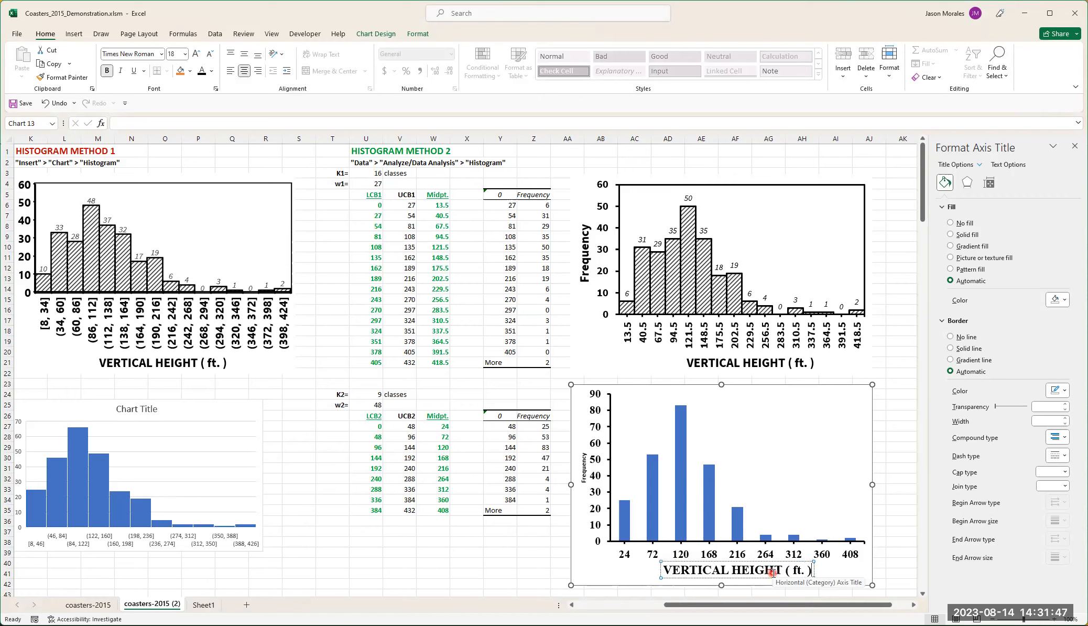
{"action": "left_click", "coordinate": [844, 574]}
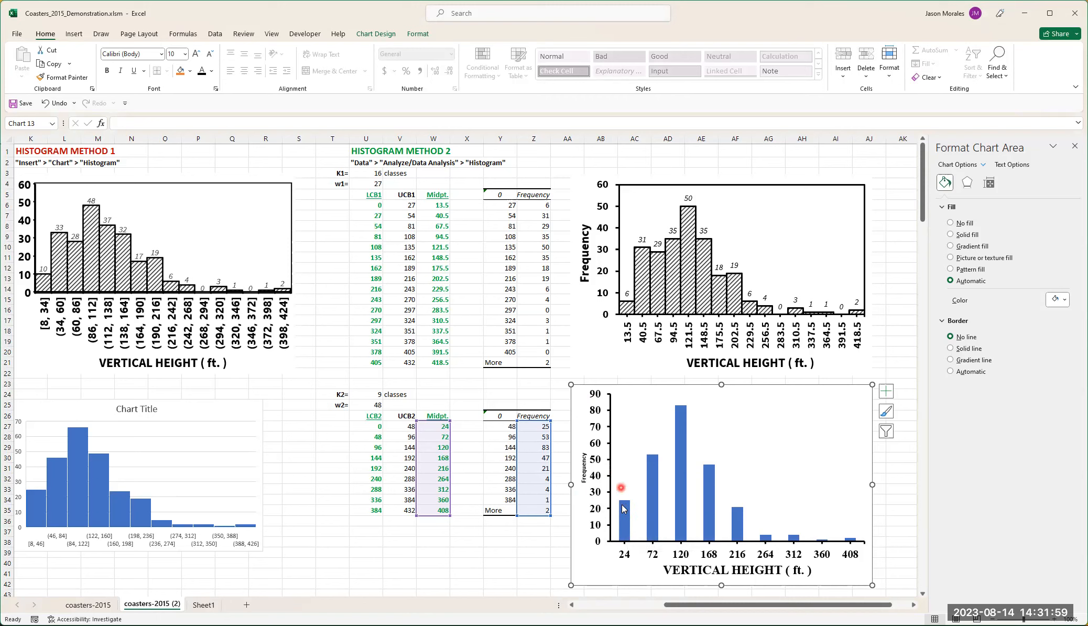
- Format the "Frequency" vertical axis title of the nine-class histogram in Times New Roman at size 18
{"action": "left_click", "coordinate": [583, 463]}
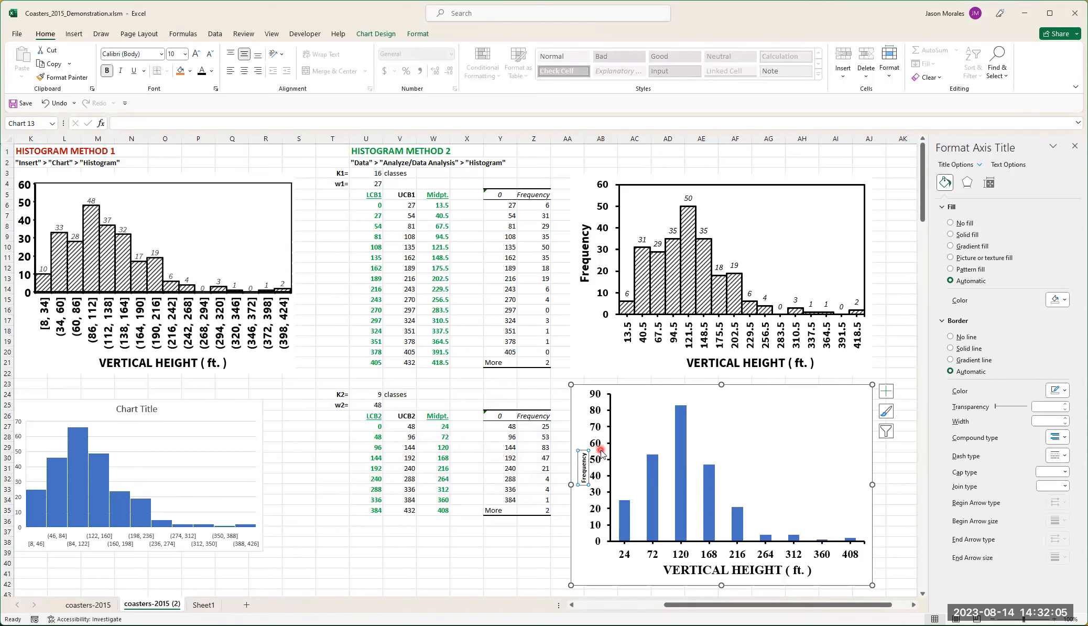
{"action": "left_click", "coordinate": [47, 33]}
{"action": "left_click", "coordinate": [159, 54]}
{"action": "left_click", "coordinate": [151, 128]}
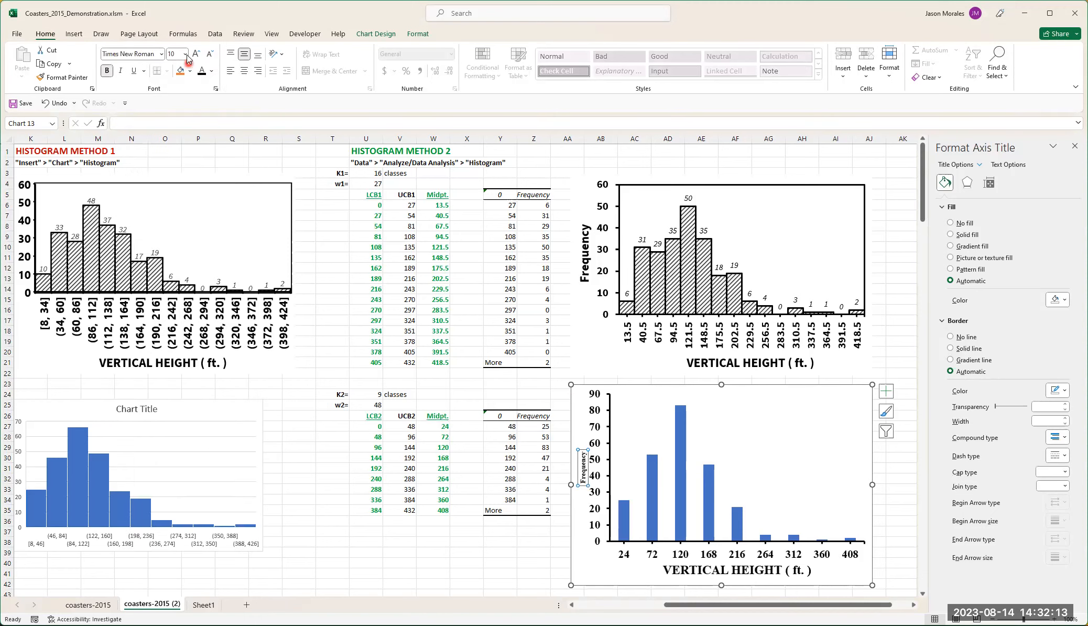
{"action": "left_click", "coordinate": [184, 54]}
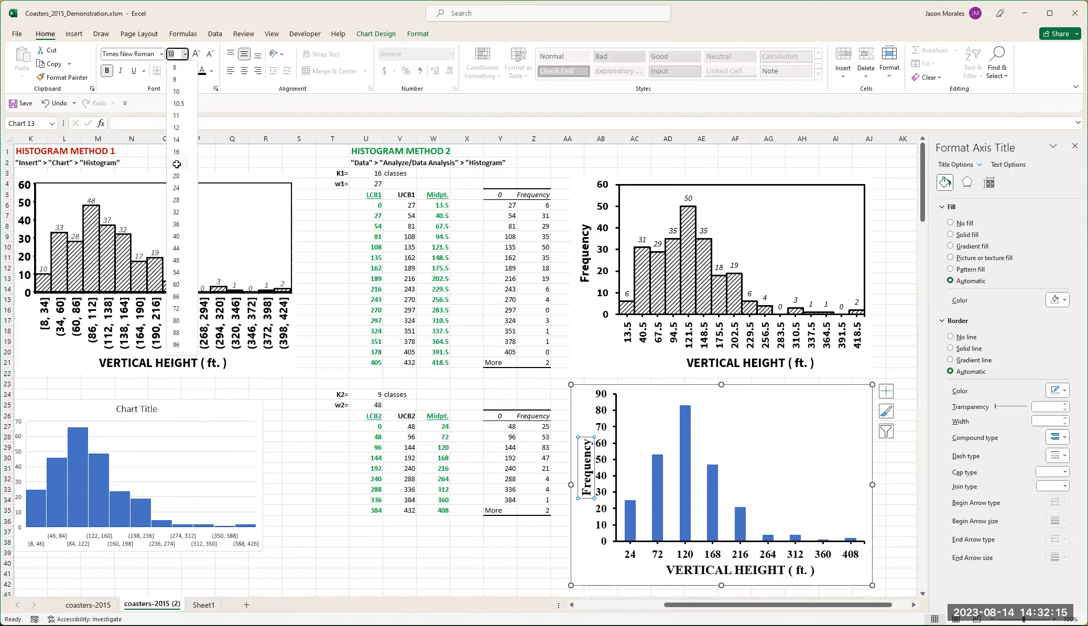
{"action": "left_click", "coordinate": [177, 163]}
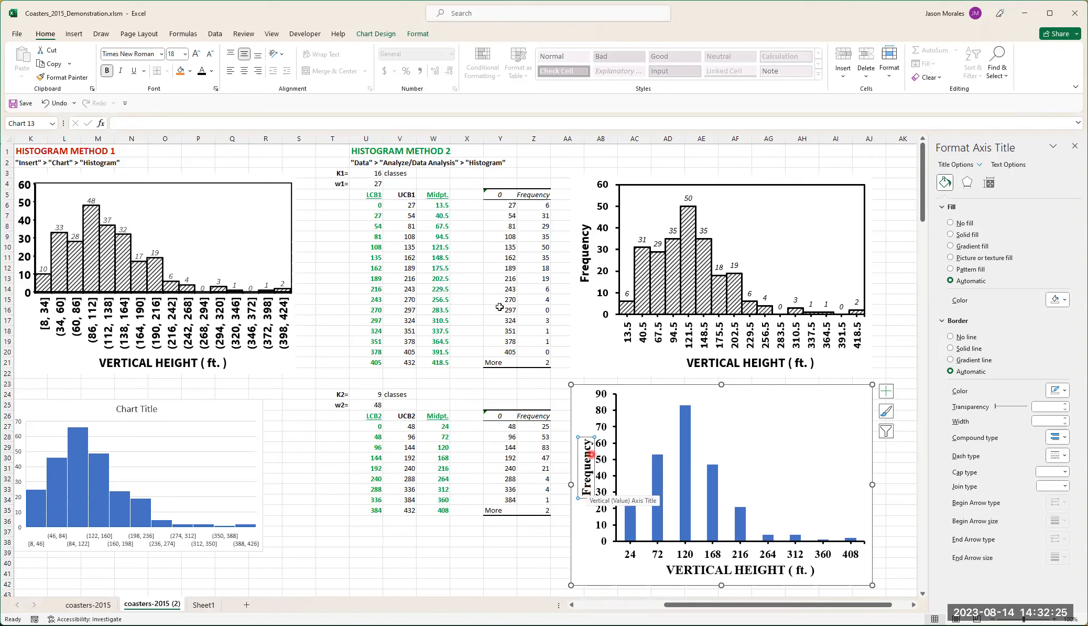
- Set the font color of the "Frequency" axis title to black
{"action": "left_click", "coordinate": [213, 75]}
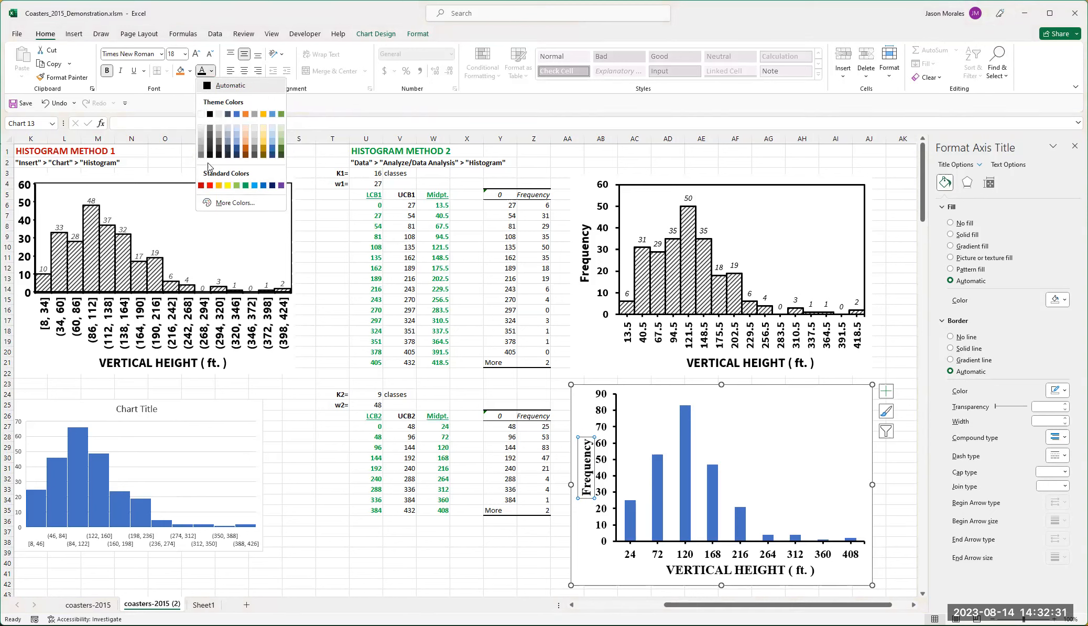
{"action": "left_click", "coordinate": [210, 114]}
{"action": "left_click", "coordinate": [210, 76]}
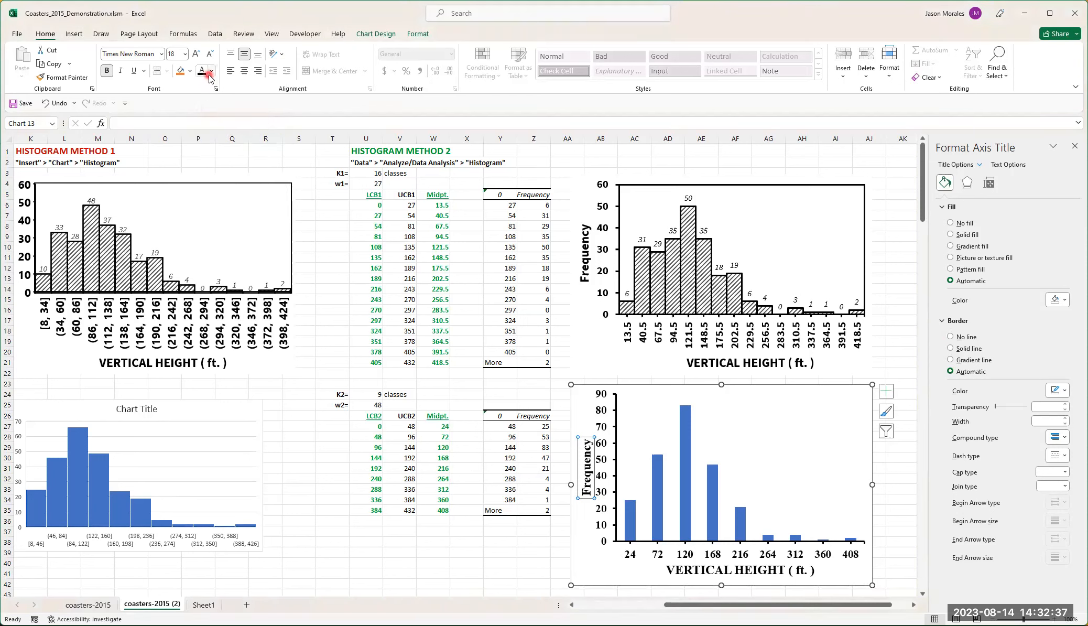
- Move the "Frequency" title slightly away from the vertical axis numbers, toward the chart's outer edge
{"action": "left_click", "coordinate": [631, 521]}
{"action": "left_click", "coordinate": [592, 465]}
{"action": "left_click_drag", "start_coordinate": [594, 452], "coordinate": [593, 452]}
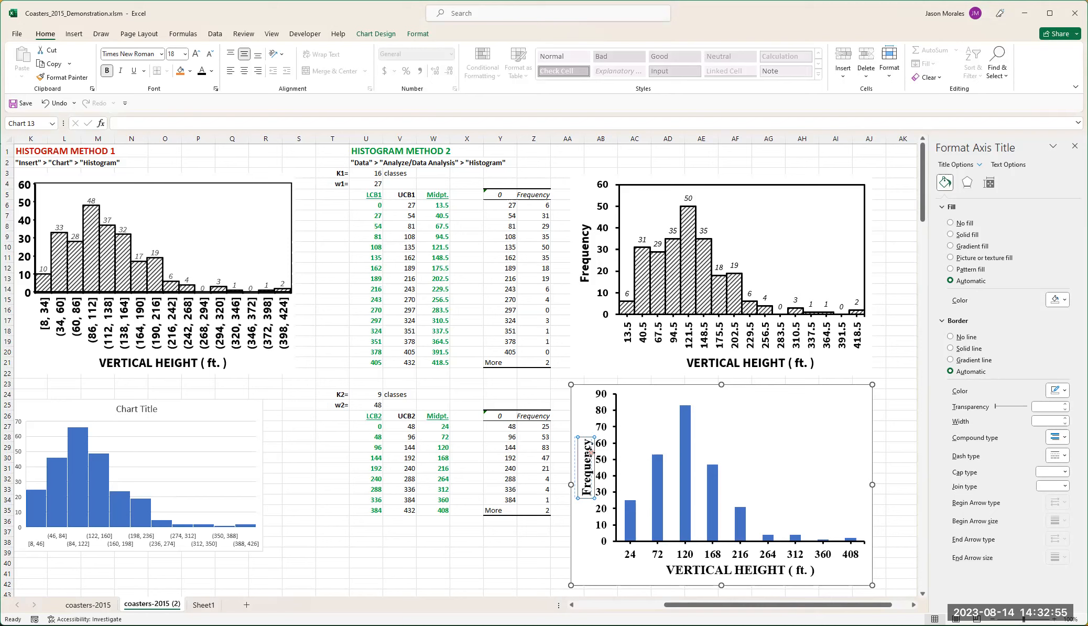
{"action": "left_click_drag", "start_coordinate": [591, 453], "coordinate": [589, 452]}
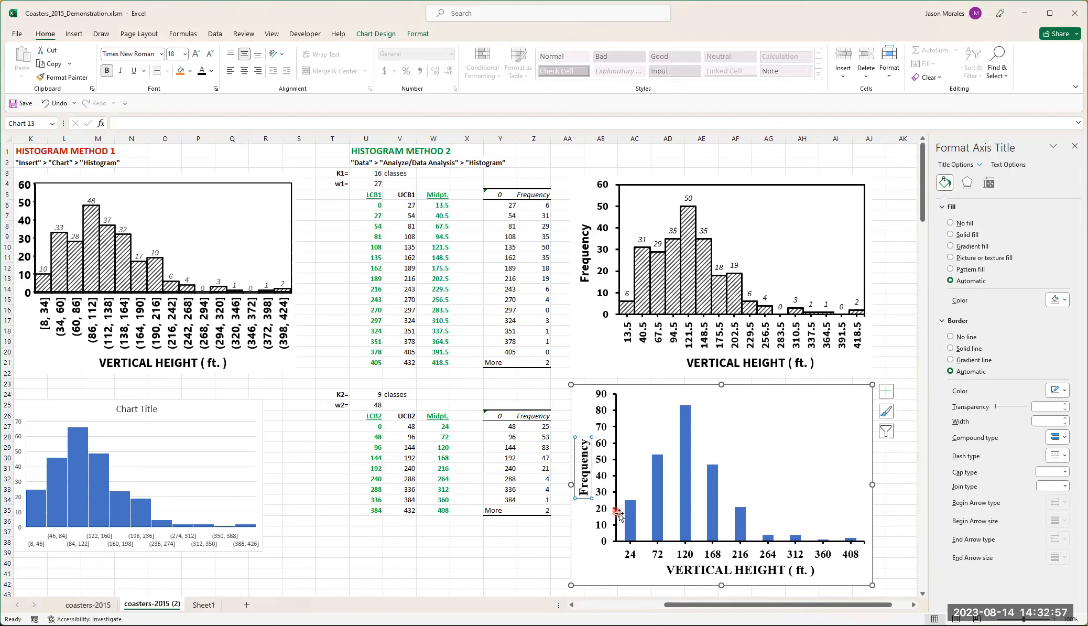
- Set the font color of the "VERTICAL HEIGHT ( ft. )" axis title to black
{"action": "left_click", "coordinate": [714, 570]}
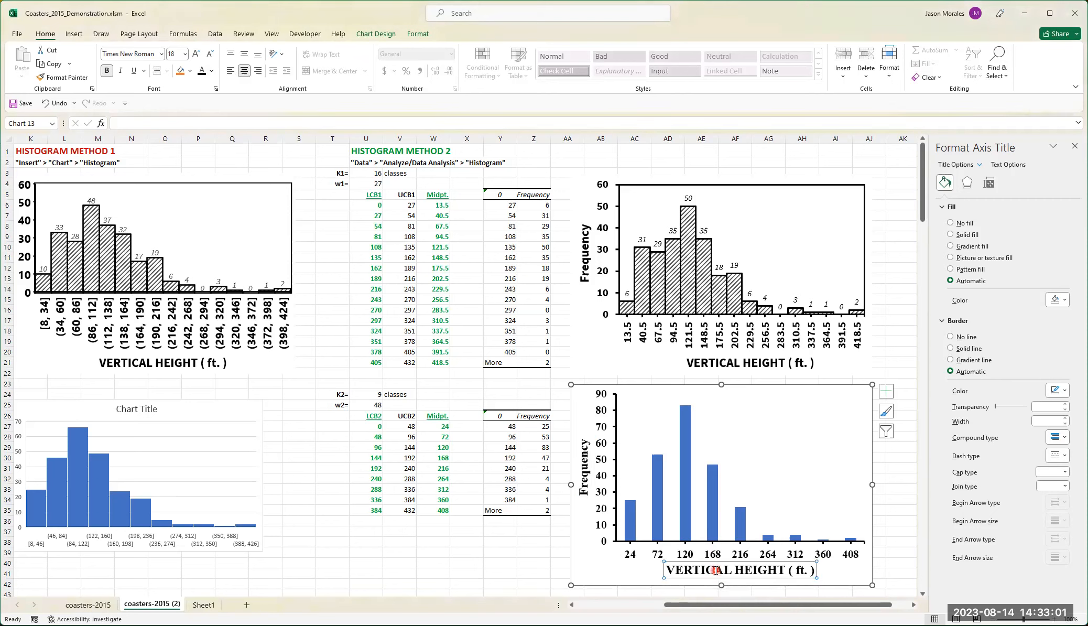
{"action": "left_click", "coordinate": [211, 72]}
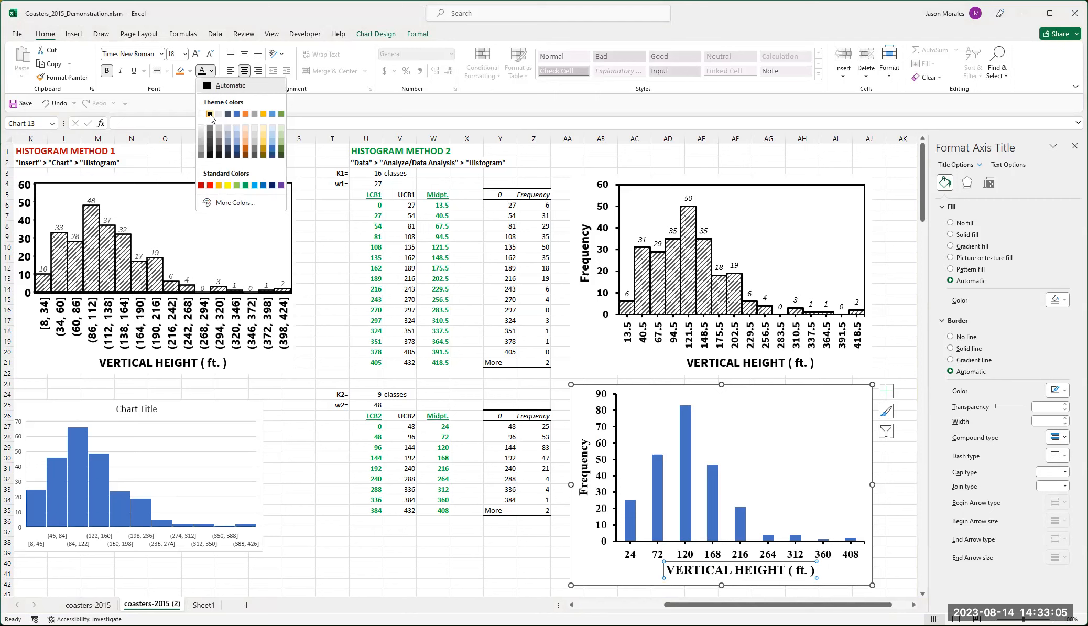
{"action": "left_click", "coordinate": [699, 523]}
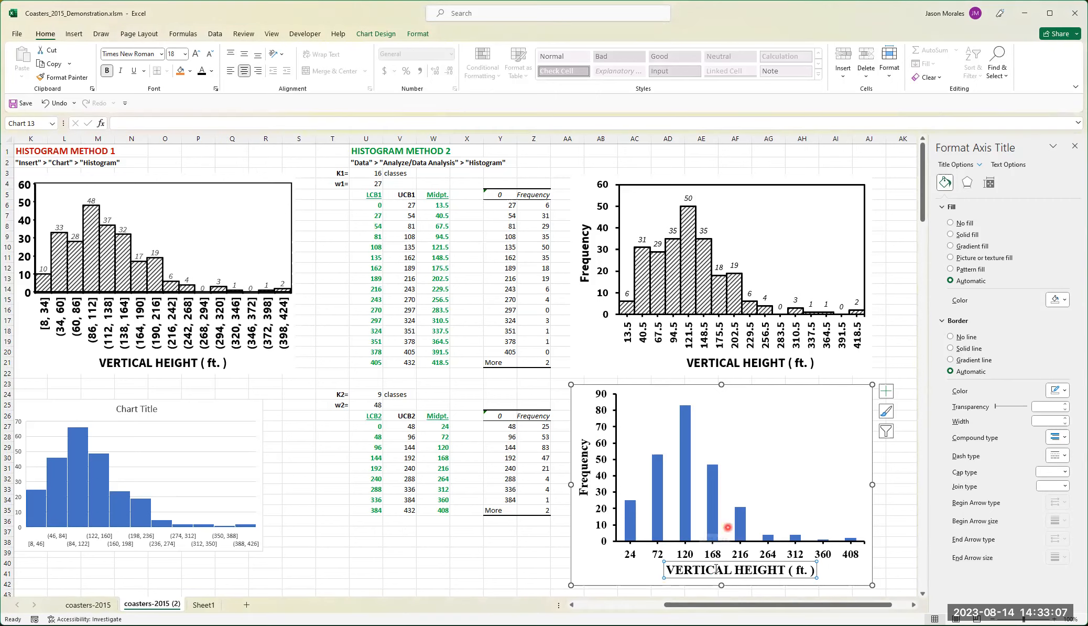
{"action": "left_click", "coordinate": [585, 454]}
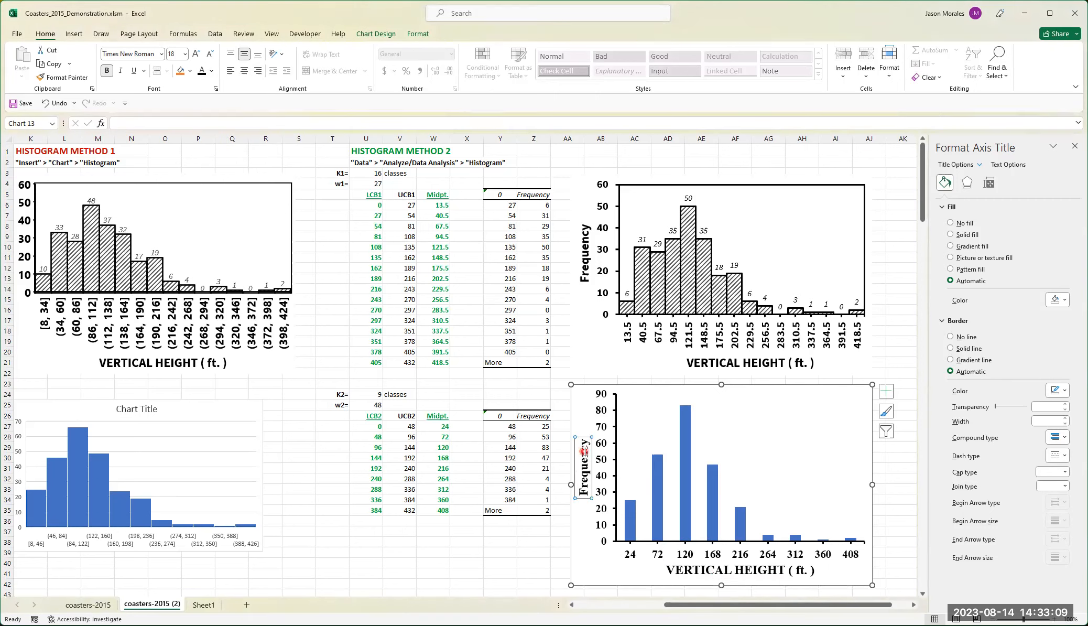